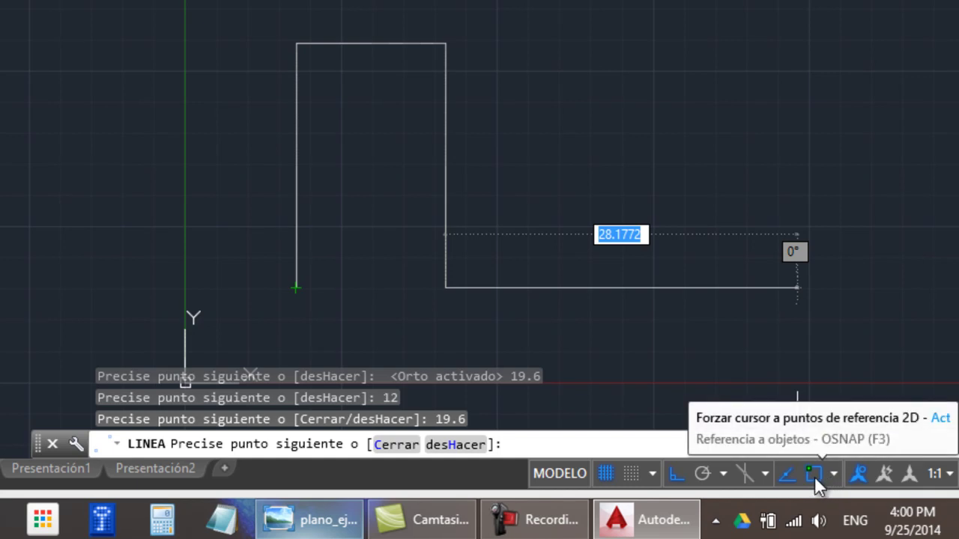
Turn object snap off and display the list of snap modes
{"action": "left_click", "coordinate": [815, 472]}
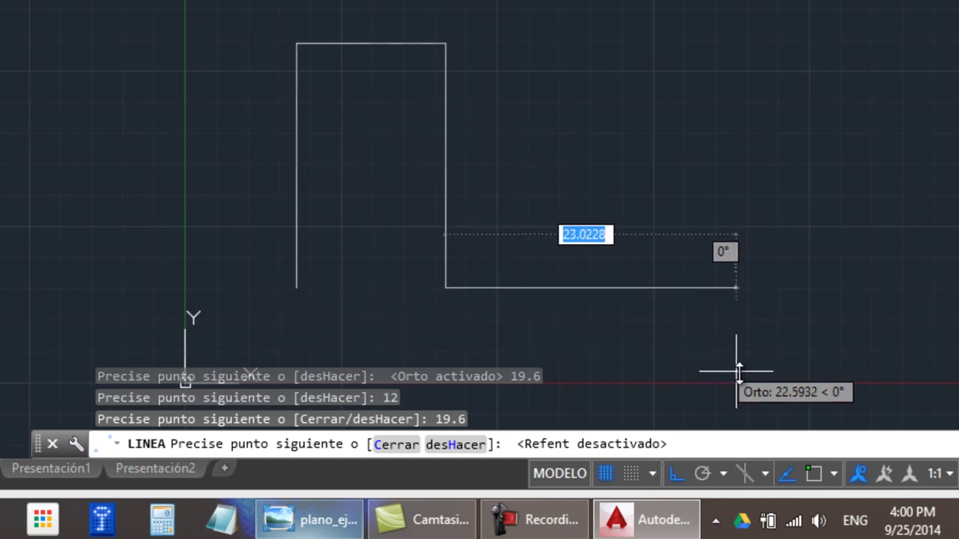
{"action": "left_click", "coordinate": [833, 472]}
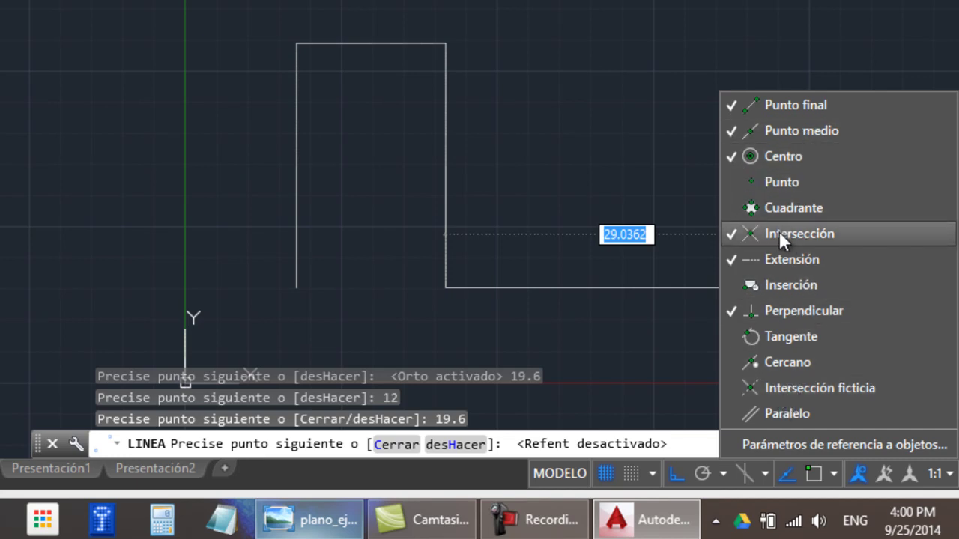
Leave Midpoint (Punto medio) snapping checked, close the snap list and turn object snap back on
{"action": "left_click", "coordinate": [782, 131]}
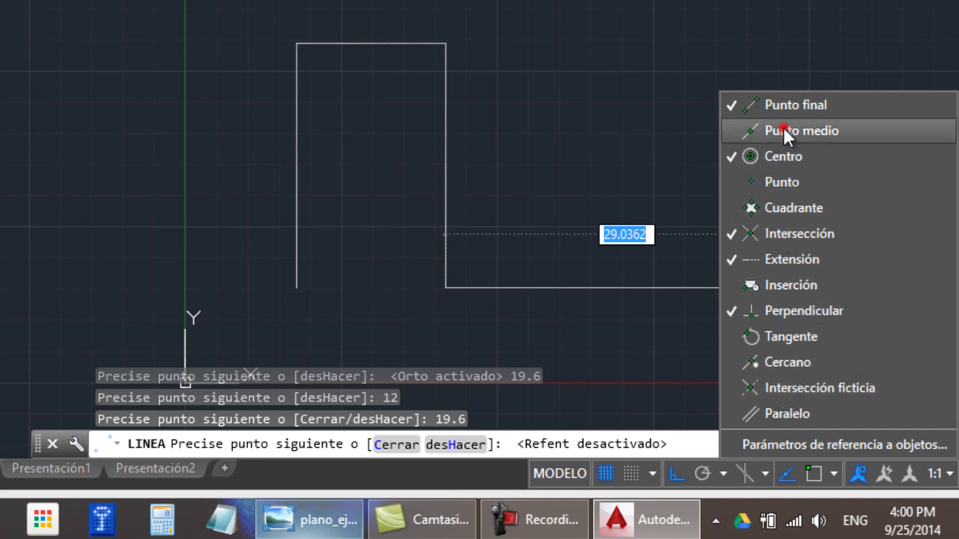
{"action": "left_click", "coordinate": [730, 132]}
{"action": "left_click", "coordinate": [732, 134]}
{"action": "left_click", "coordinate": [734, 133]}
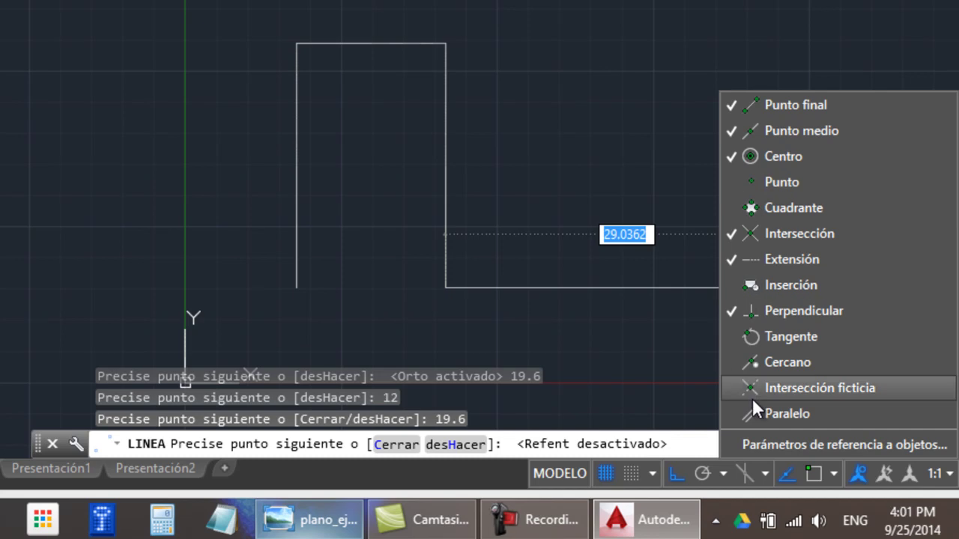
{"action": "left_click", "coordinate": [834, 475]}
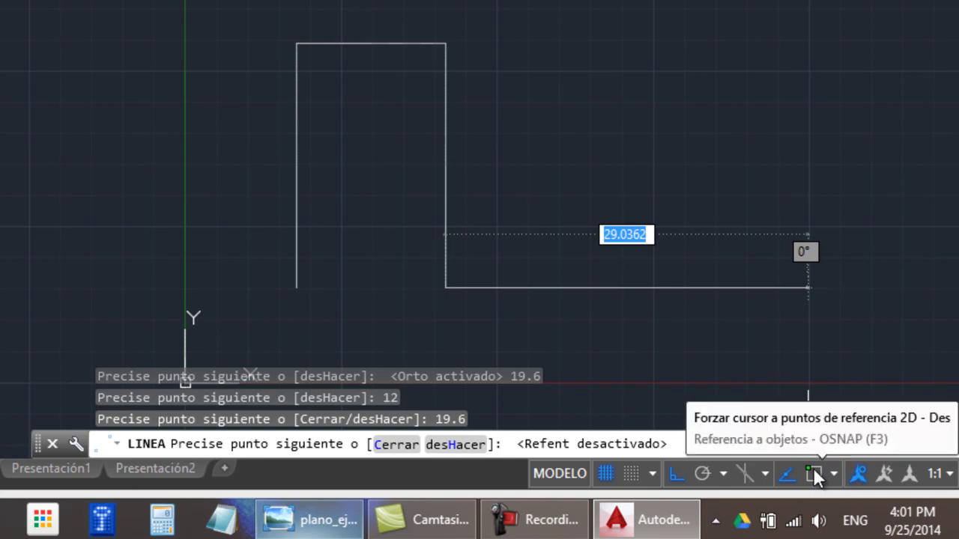
{"action": "left_click", "coordinate": [815, 472]}
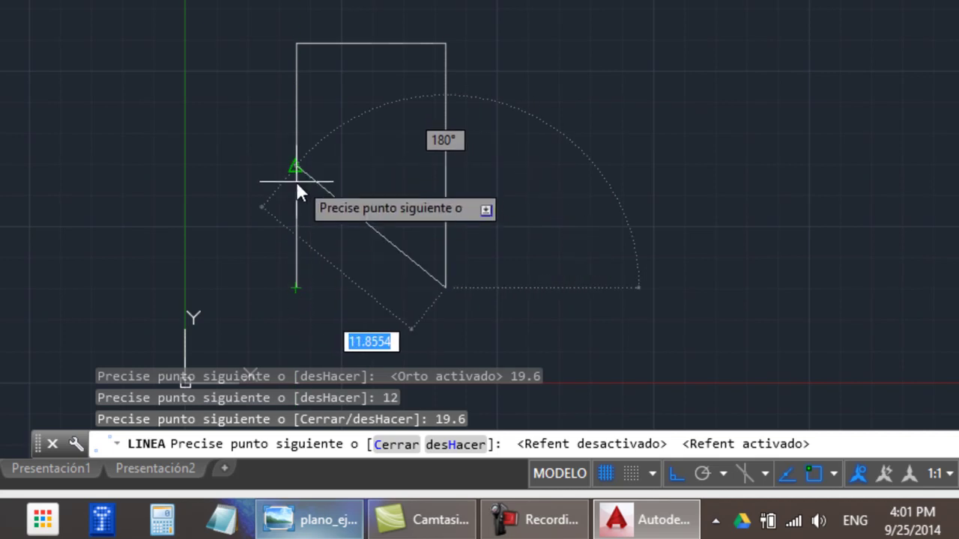
Place the final wall corner to close the rectangle and end the line command
{"action": "left_click", "coordinate": [296, 287]}
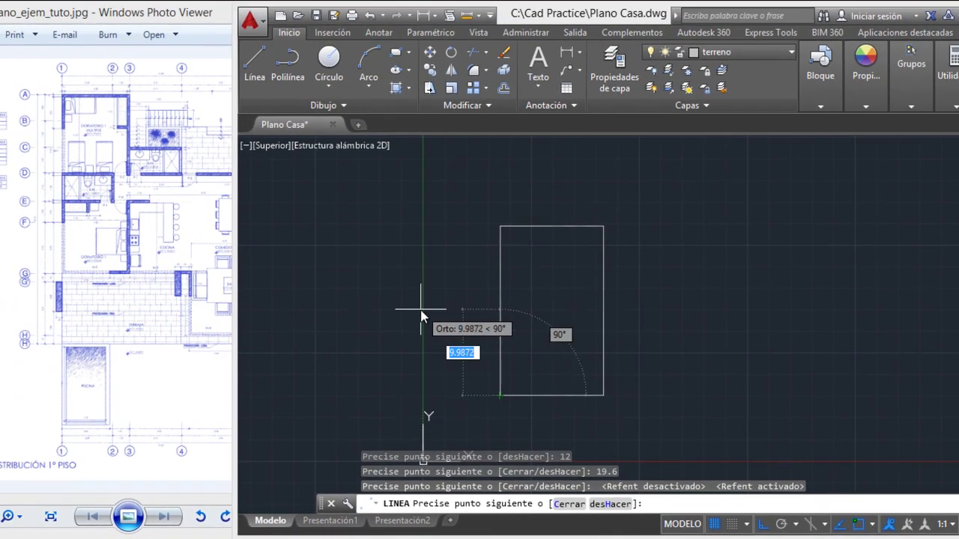
{"action": "key", "text": "Return"}
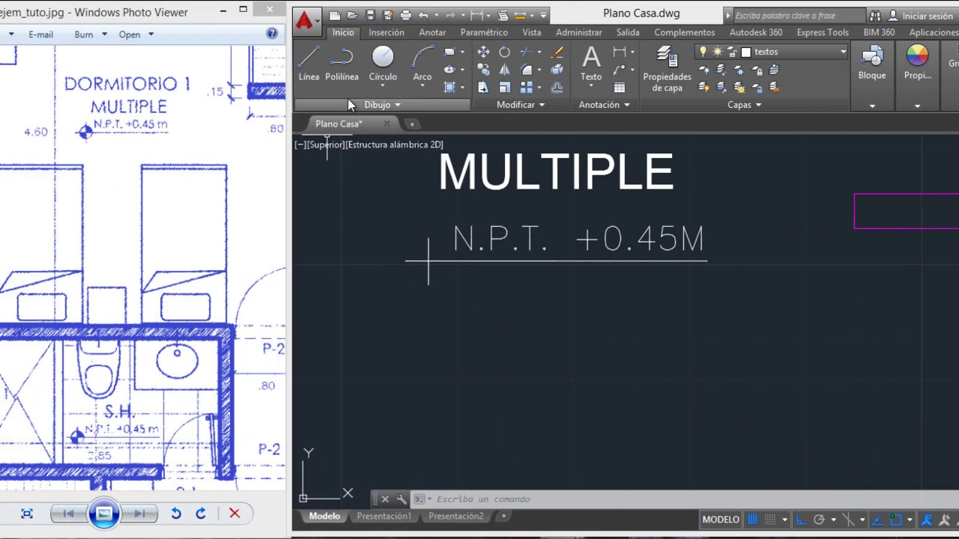
Draw a radius 0.0742 circle centred on the line crossing beside the N.P.T. +0.45M label
{"action": "left_click", "coordinate": [383, 60]}
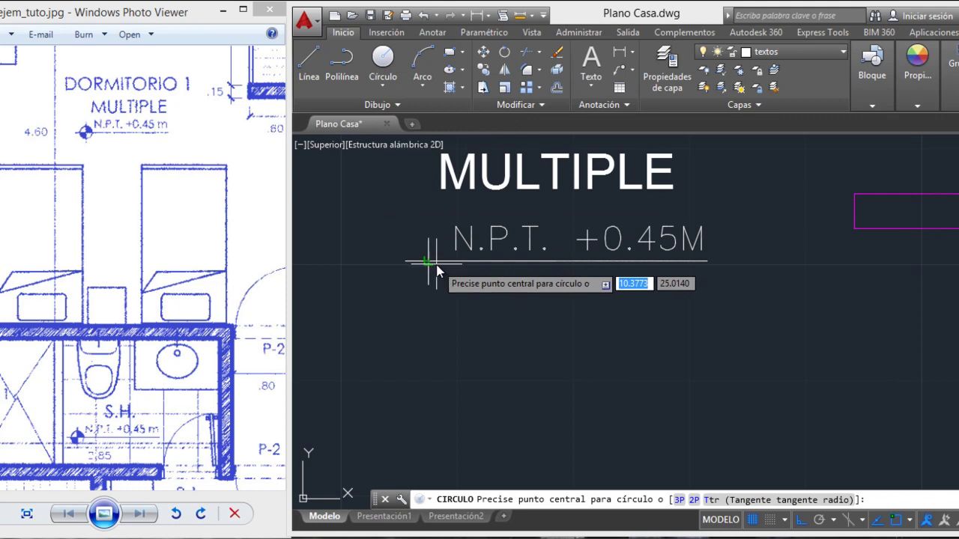
{"action": "scroll", "coordinate": [434, 267], "scroll_direction": "up", "scroll_amount": 3}
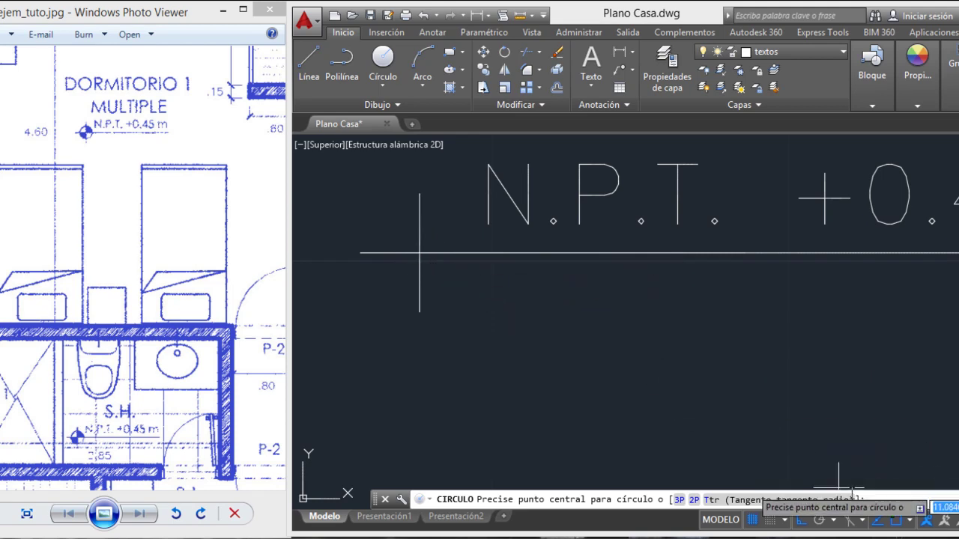
{"action": "left_click", "coordinate": [908, 520]}
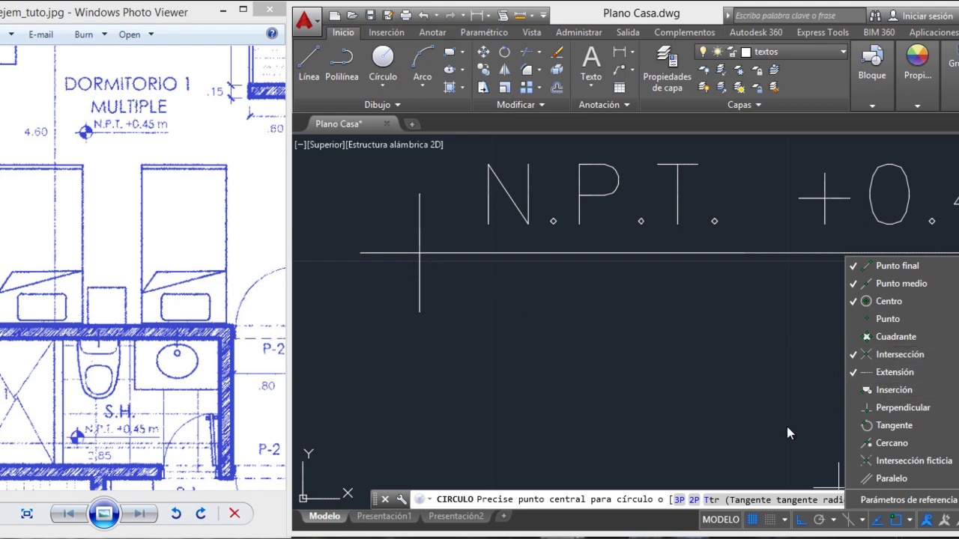
{"action": "left_click", "coordinate": [862, 519]}
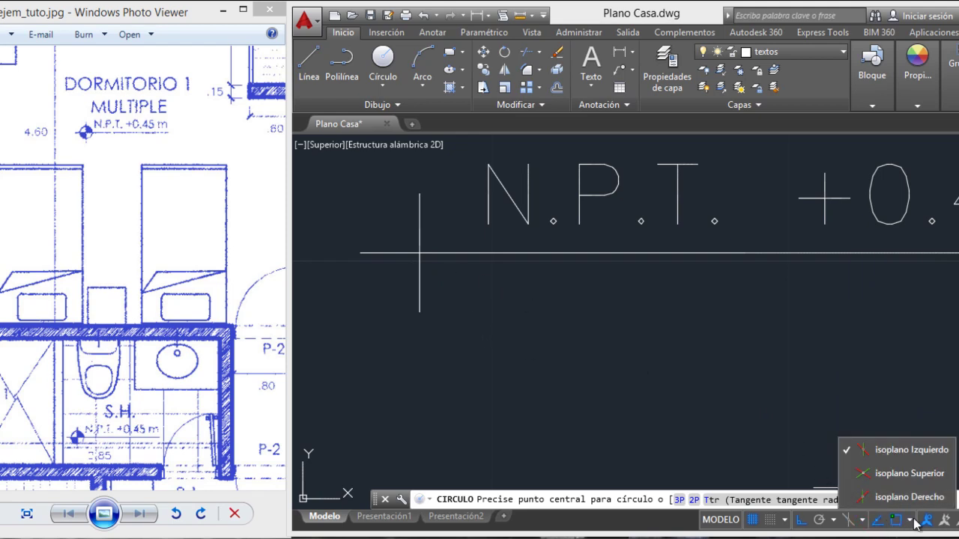
{"action": "left_click", "coordinate": [866, 522]}
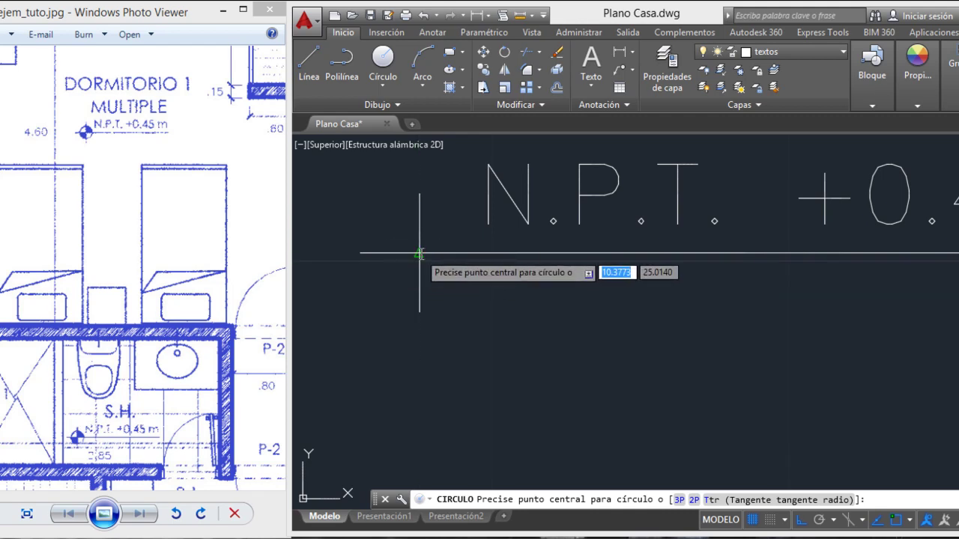
{"action": "left_click", "coordinate": [420, 253]}
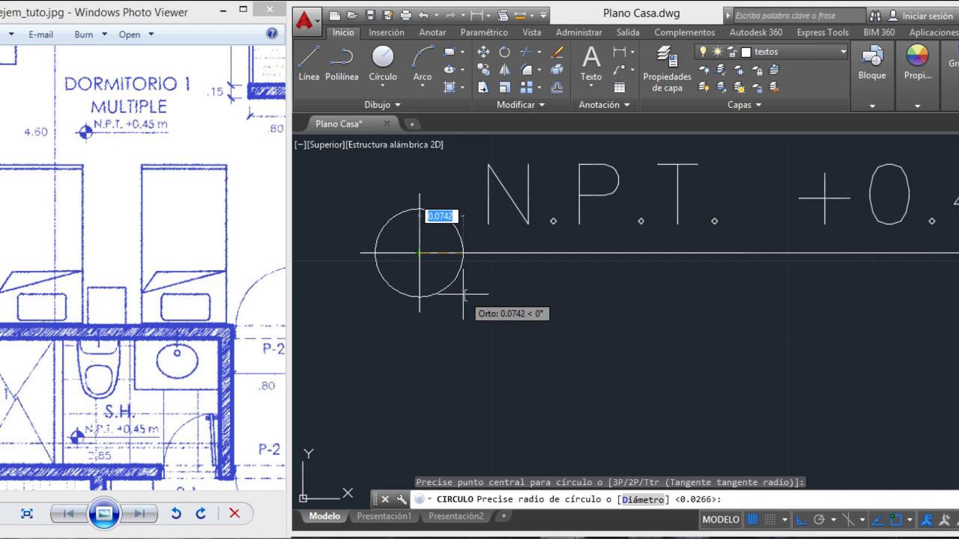
{"action": "left_click", "coordinate": [463, 294]}
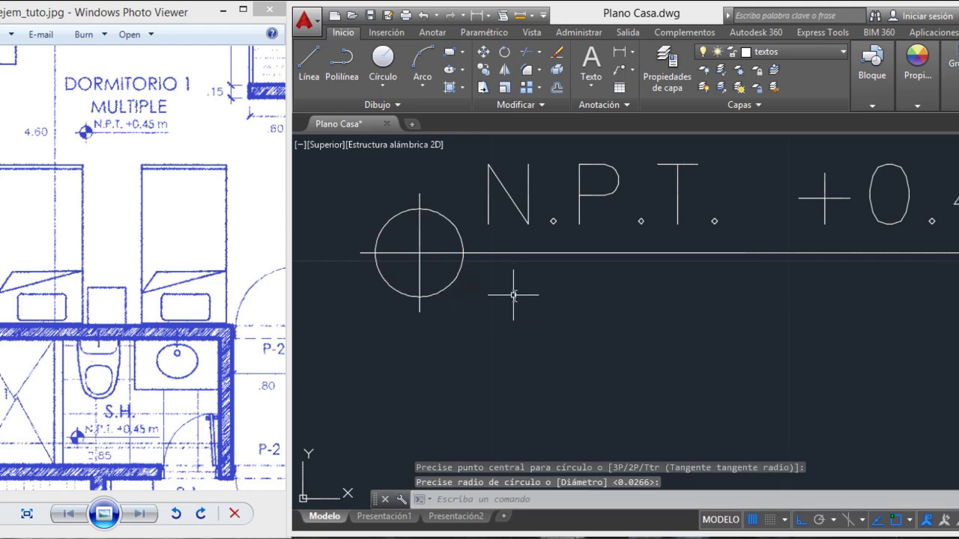
{"action": "scroll", "coordinate": [513, 294], "scroll_direction": "down", "scroll_amount": 3}
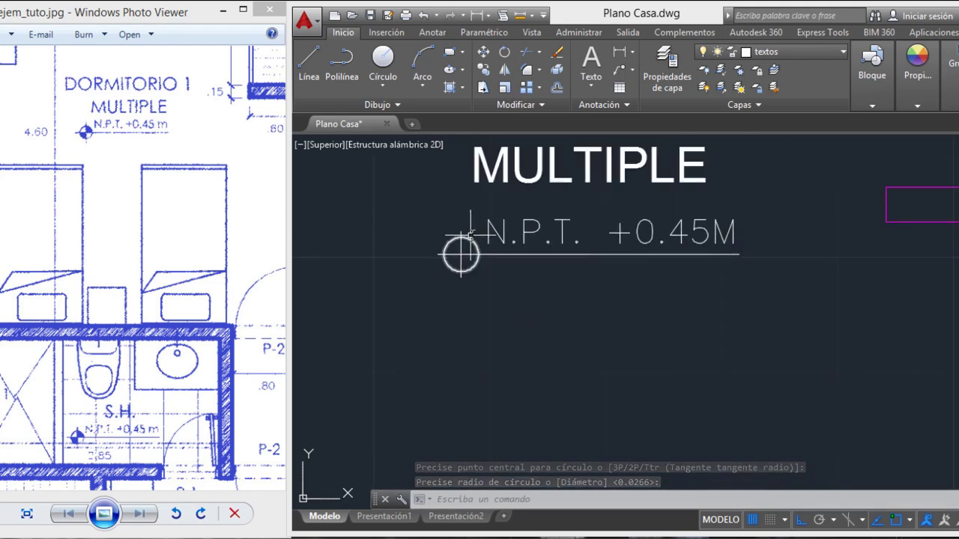
Shrink the level circle to about 0.0631 radius using its top quadrant grip
{"action": "scroll", "coordinate": [471, 228], "scroll_direction": "up", "scroll_amount": 1}
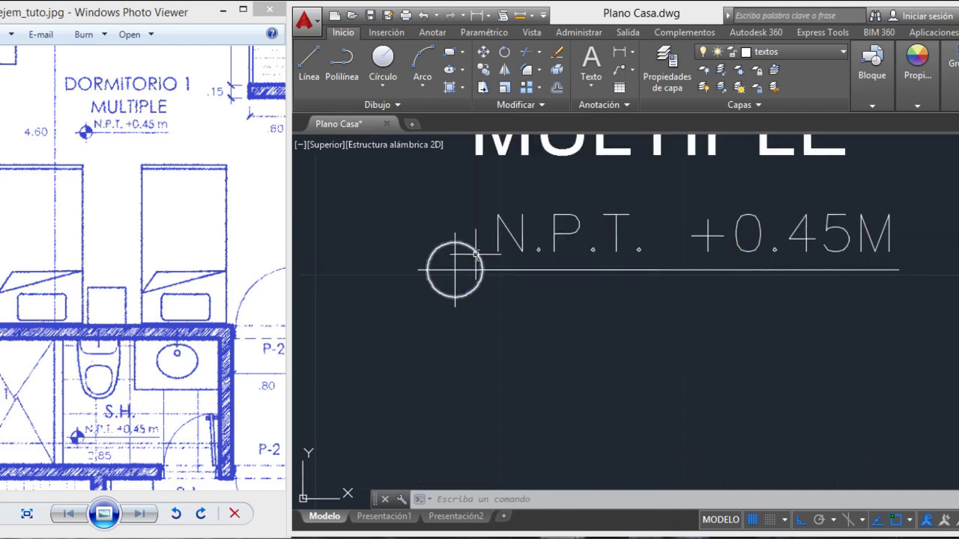
{"action": "left_click", "coordinate": [454, 242]}
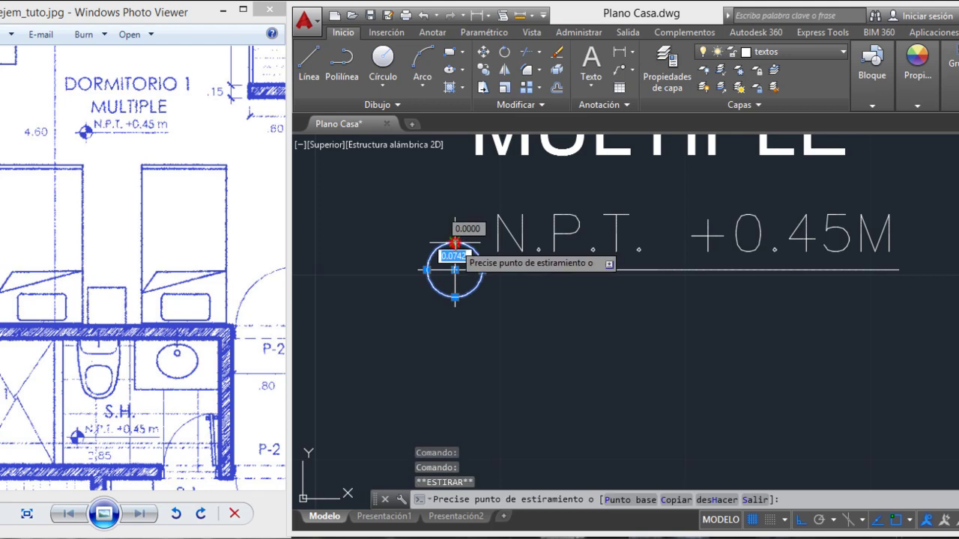
{"action": "scroll", "coordinate": [457, 236], "scroll_direction": "up", "scroll_amount": 3}
{"action": "scroll", "coordinate": [459, 229], "scroll_direction": "up", "scroll_amount": 2}
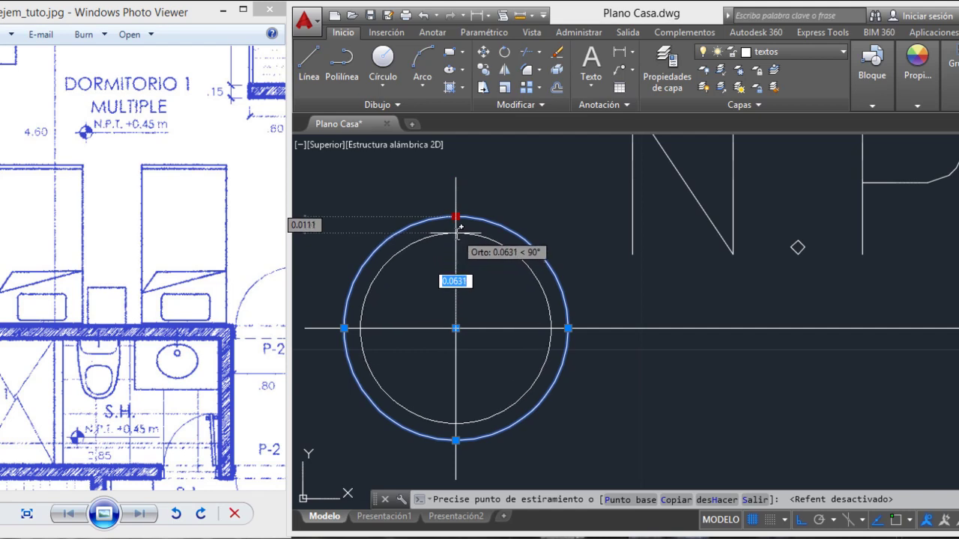
{"action": "left_click", "coordinate": [456, 233]}
{"action": "scroll", "coordinate": [457, 237], "scroll_direction": "down", "scroll_amount": 5}
{"action": "key", "text": "Escape"}
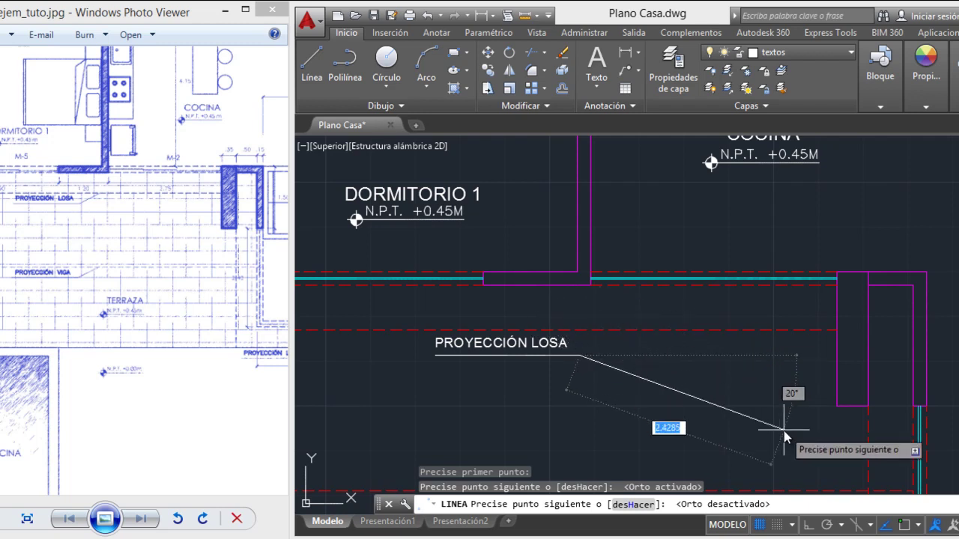
Enable Nearest (Cercano) snapping and turn object snap on
{"action": "left_click", "coordinate": [918, 525]}
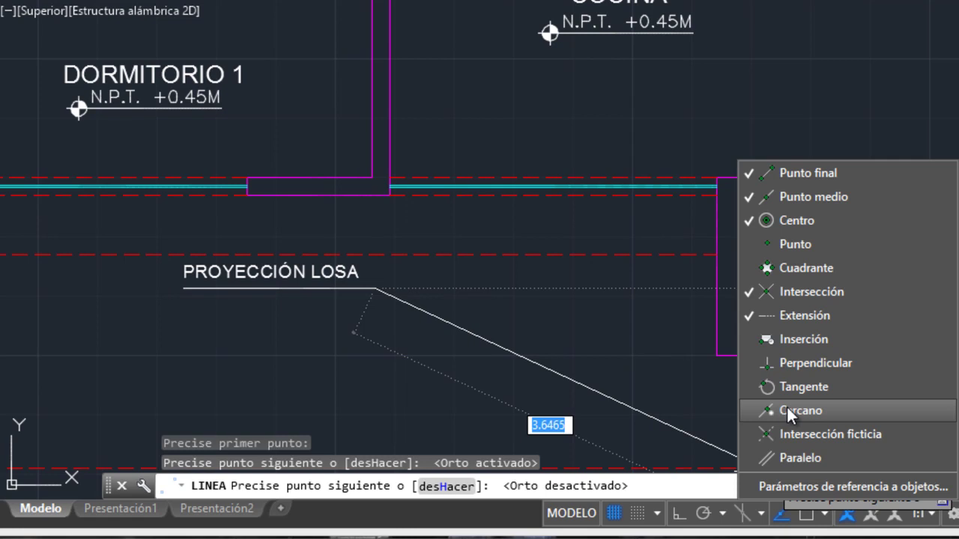
{"action": "left_click", "coordinate": [787, 408]}
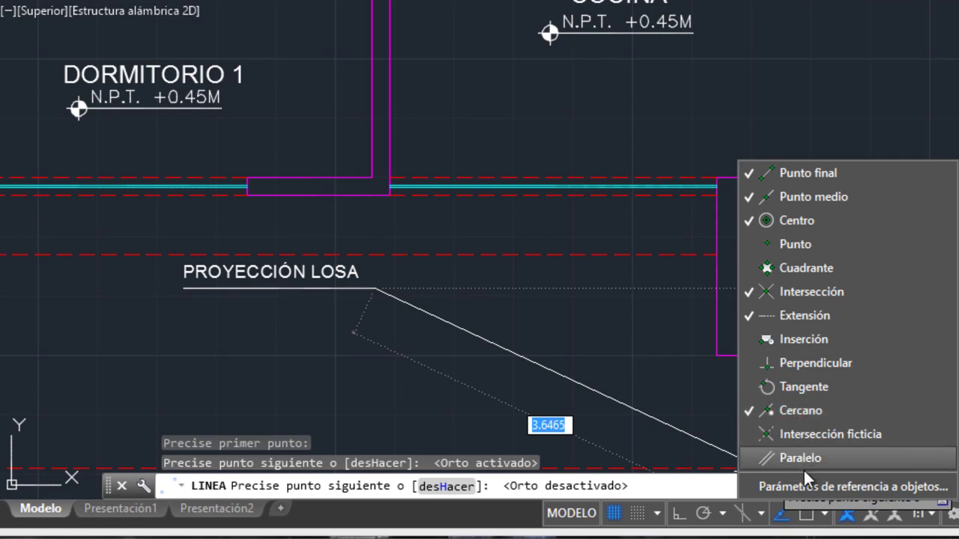
{"action": "left_click", "coordinate": [808, 517]}
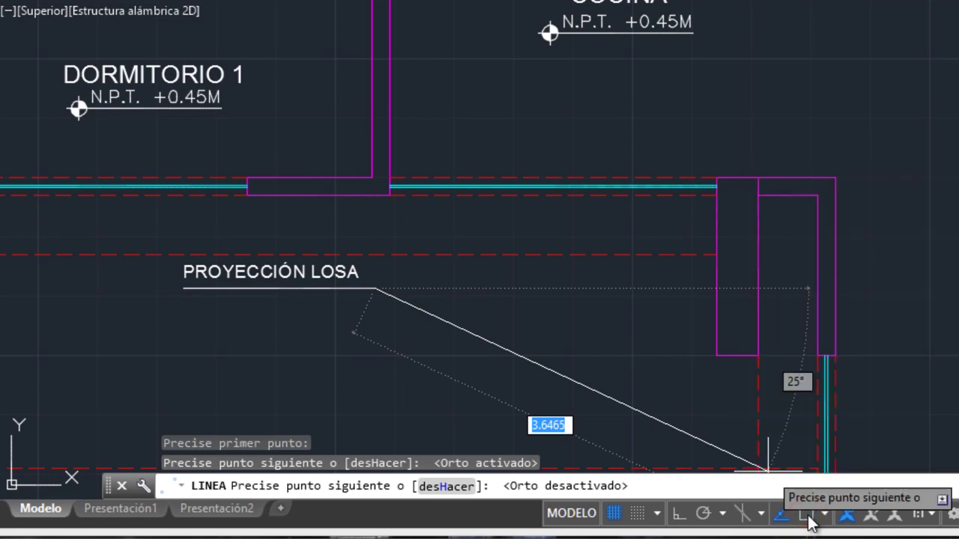
{"action": "left_click", "coordinate": [807, 515]}
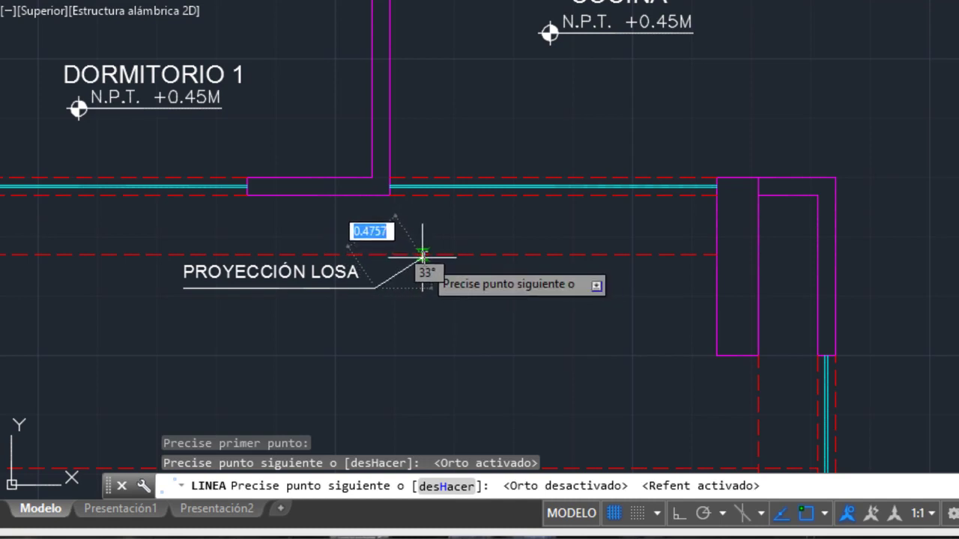
Finish the angled leader line from the PROYECCIÓN LOSA underline
{"action": "left_click", "coordinate": [423, 256]}
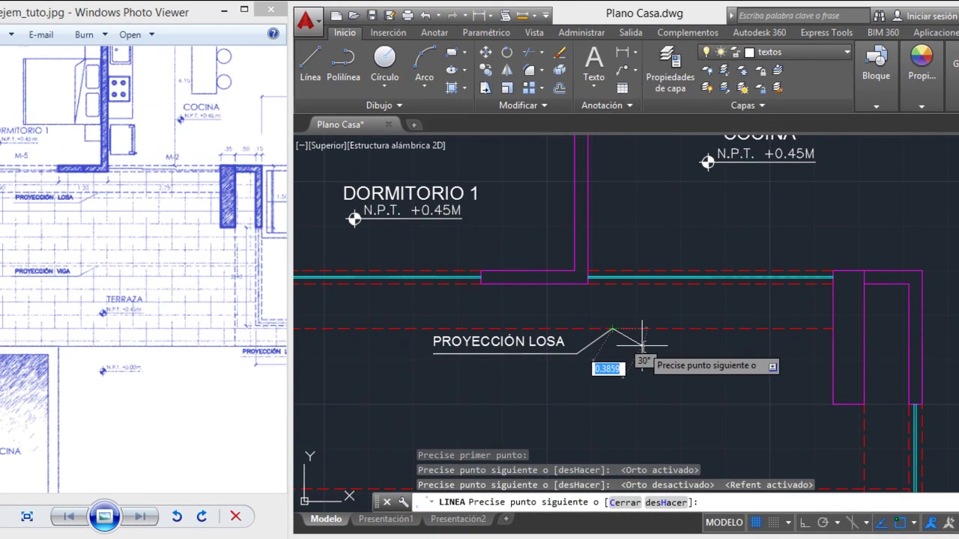
{"action": "key", "text": "Return"}
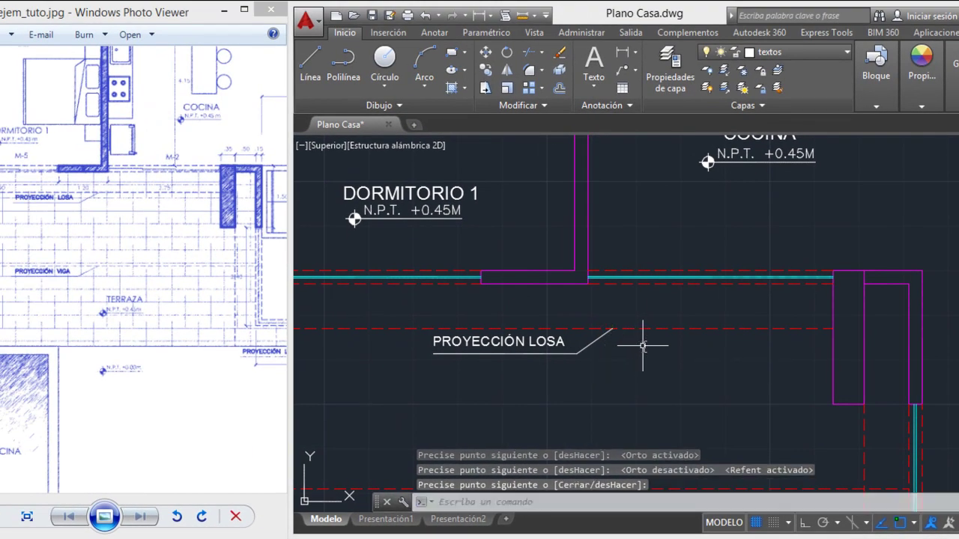
{"action": "scroll", "coordinate": [619, 349], "scroll_direction": "down", "scroll_amount": 5}
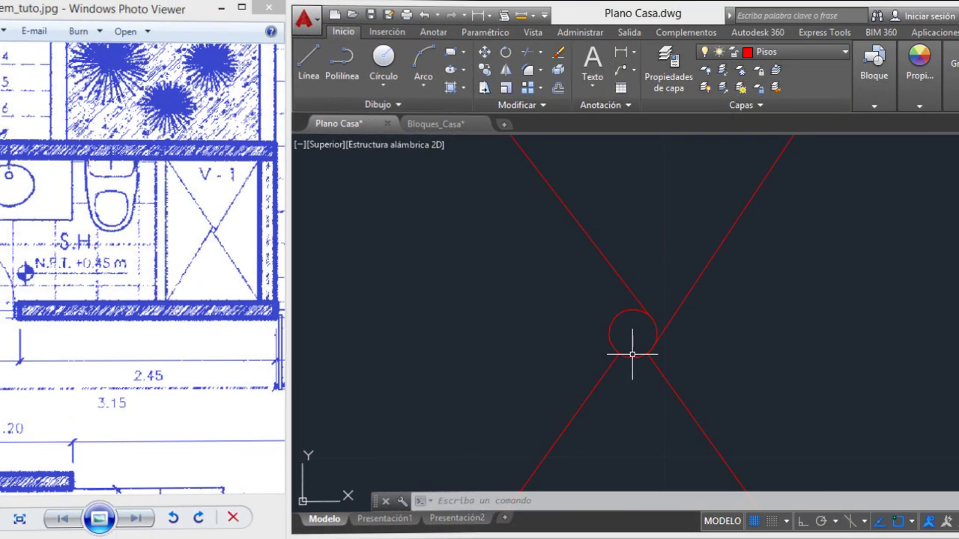
{"action": "scroll", "coordinate": [625, 354], "scroll_direction": "up", "scroll_amount": 2}
{"action": "scroll", "coordinate": [627, 351], "scroll_direction": "down", "scroll_amount": 3}
{"action": "scroll", "coordinate": [629, 355], "scroll_direction": "down", "scroll_amount": 2}
{"action": "middle_click_drag", "start_coordinate": [635, 360], "coordinate": [638, 363]}
{"action": "scroll", "coordinate": [638, 363], "scroll_direction": "up", "scroll_amount": 1}
{"action": "scroll", "coordinate": [644, 334], "scroll_direction": "up", "scroll_amount": 2}
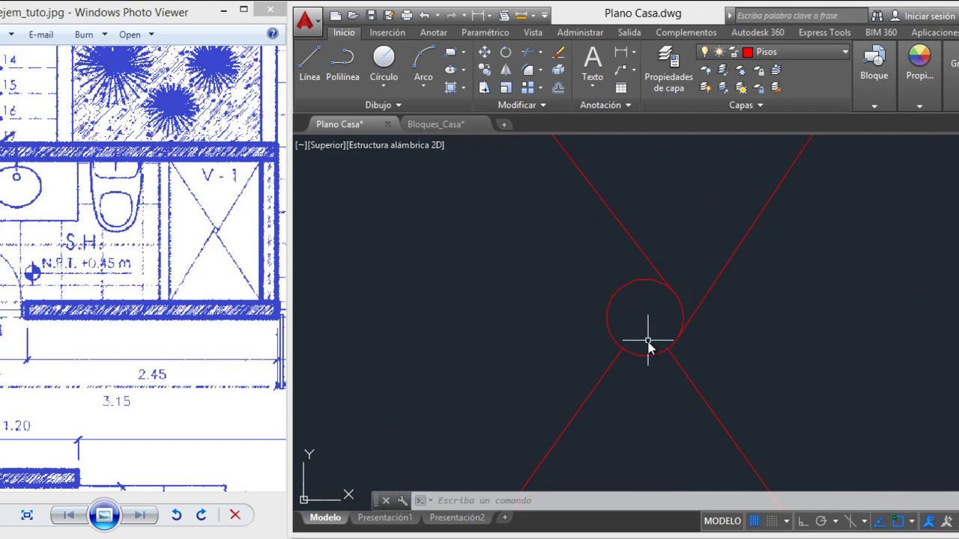
{"action": "scroll", "coordinate": [646, 308], "scroll_direction": "down", "scroll_amount": 1}
{"action": "middle_click_drag", "start_coordinate": [644, 310], "coordinate": [649, 339]}
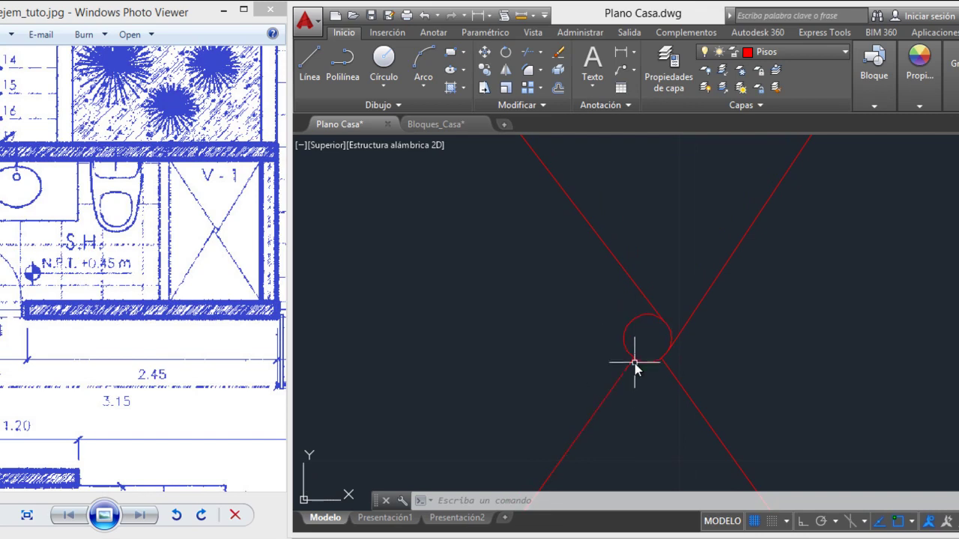
{"action": "scroll", "coordinate": [644, 350], "scroll_direction": "up", "scroll_amount": 2}
{"action": "scroll", "coordinate": [643, 354], "scroll_direction": "down", "scroll_amount": 2}
{"action": "scroll", "coordinate": [644, 354], "scroll_direction": "up", "scroll_amount": 1}
{"action": "scroll", "coordinate": [643, 355], "scroll_direction": "down", "scroll_amount": 1}
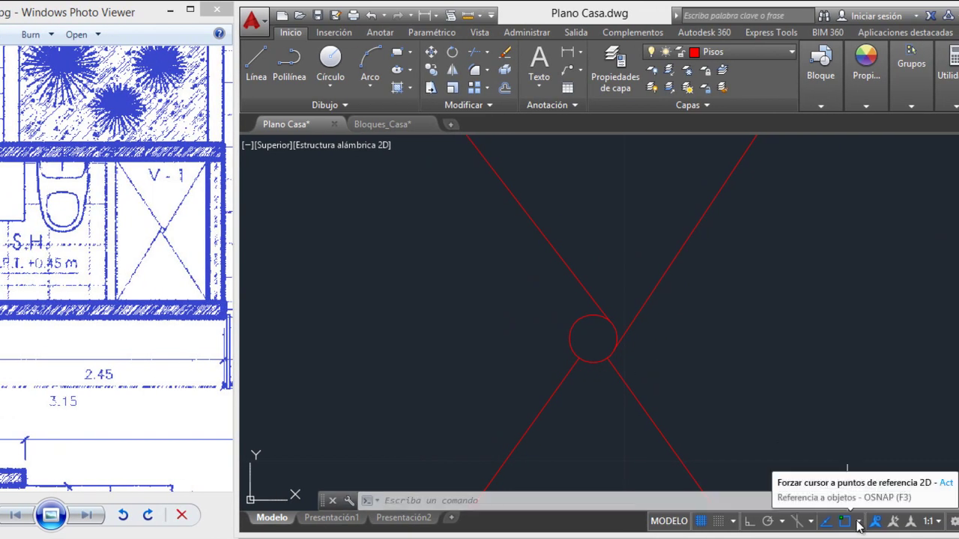
{"action": "left_click", "coordinate": [858, 522]}
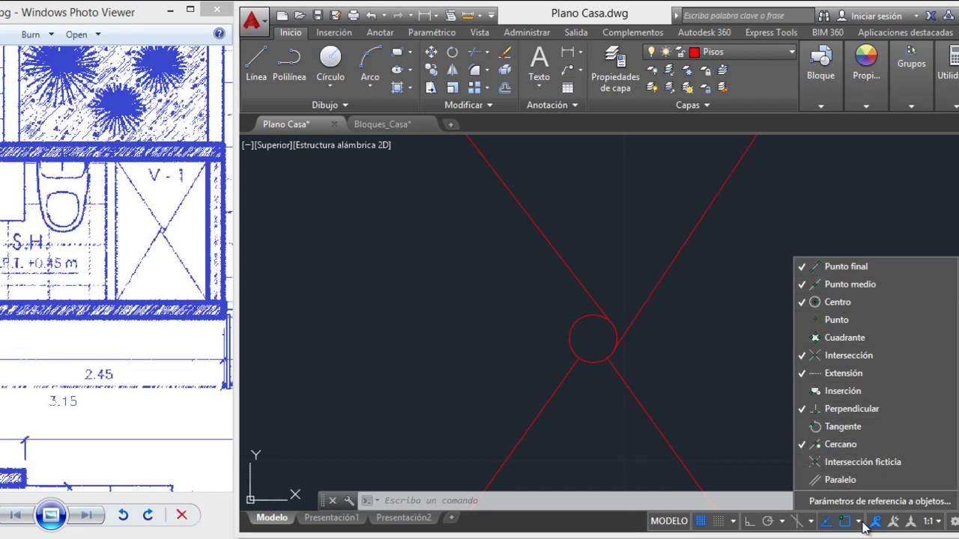
{"action": "left_click", "coordinate": [696, 365]}
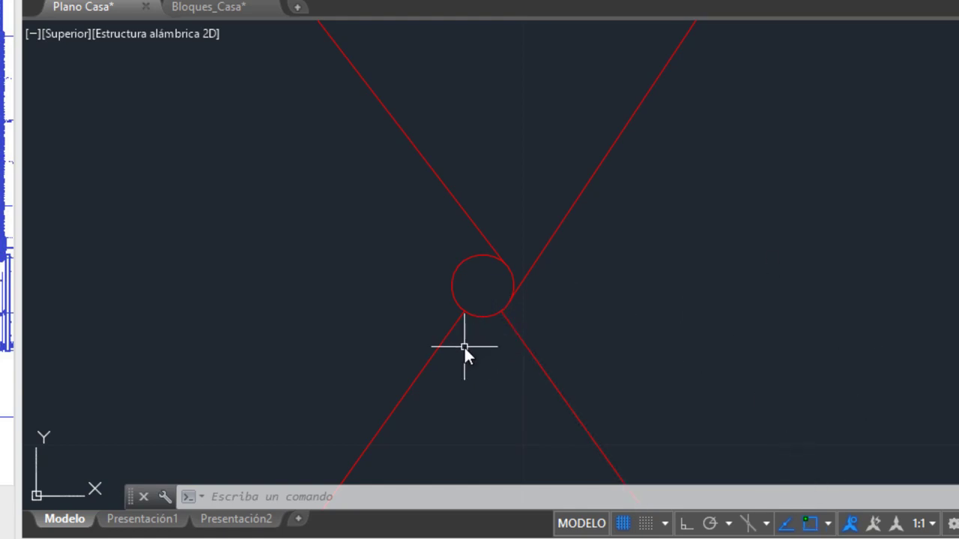
Stretch the lower-left leader's inner end to a tangent point on the circle's left side
{"action": "left_click", "coordinate": [424, 367]}
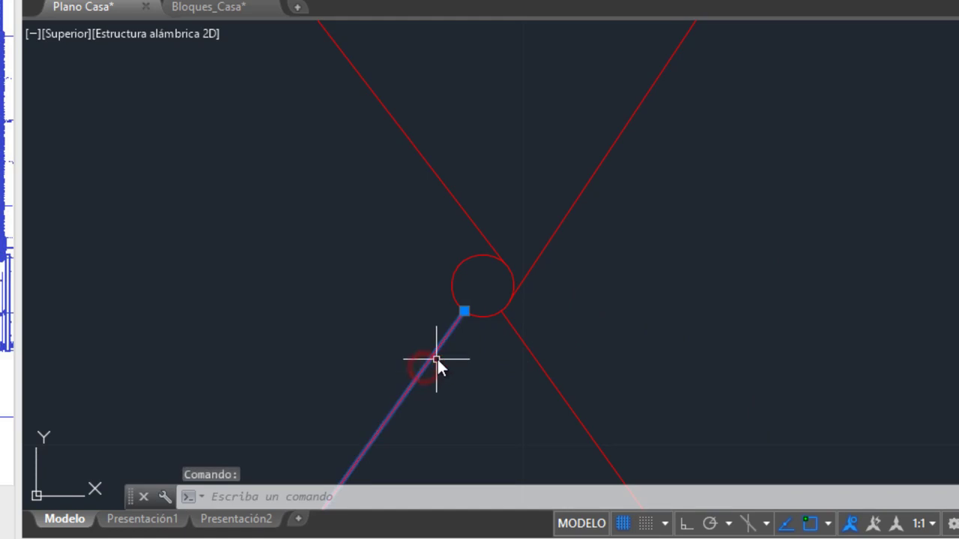
{"action": "left_click", "coordinate": [465, 311]}
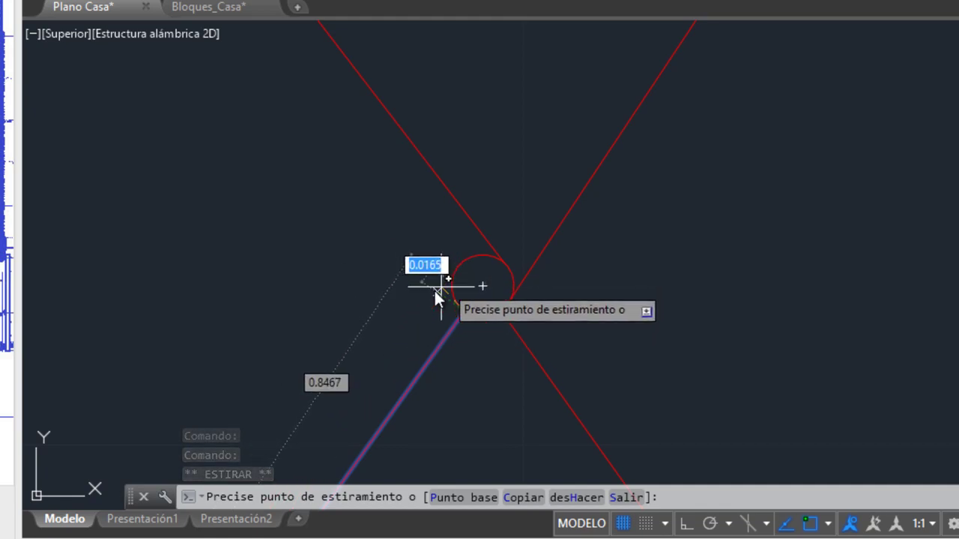
{"action": "scroll", "coordinate": [440, 290], "scroll_direction": "up", "scroll_amount": 2}
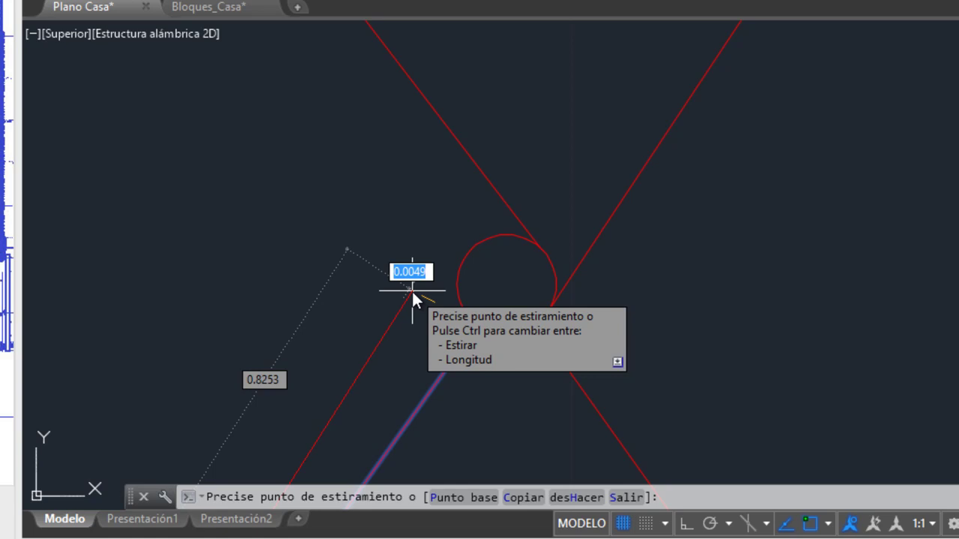
{"action": "key", "text": "F8"}
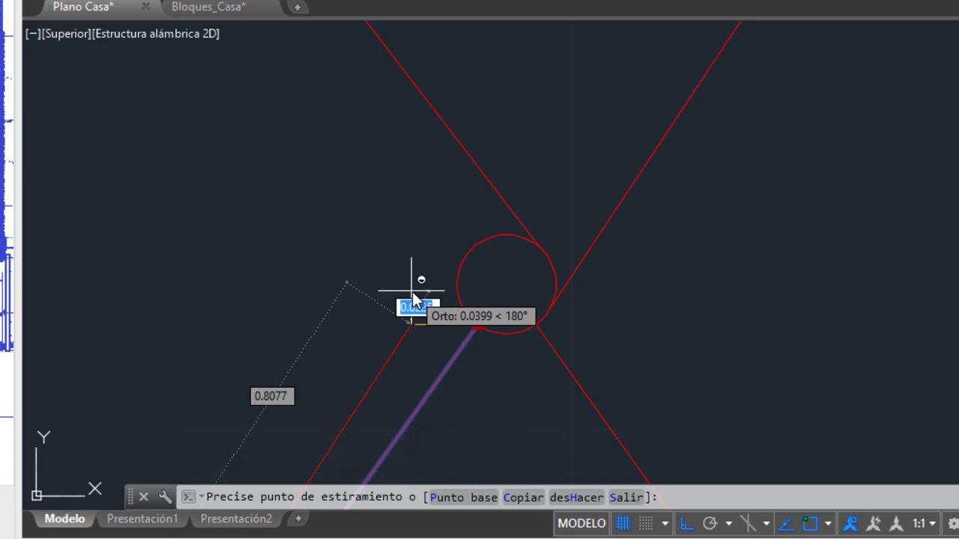
{"action": "right_click", "coordinate": [414, 298], "text": "shift"}
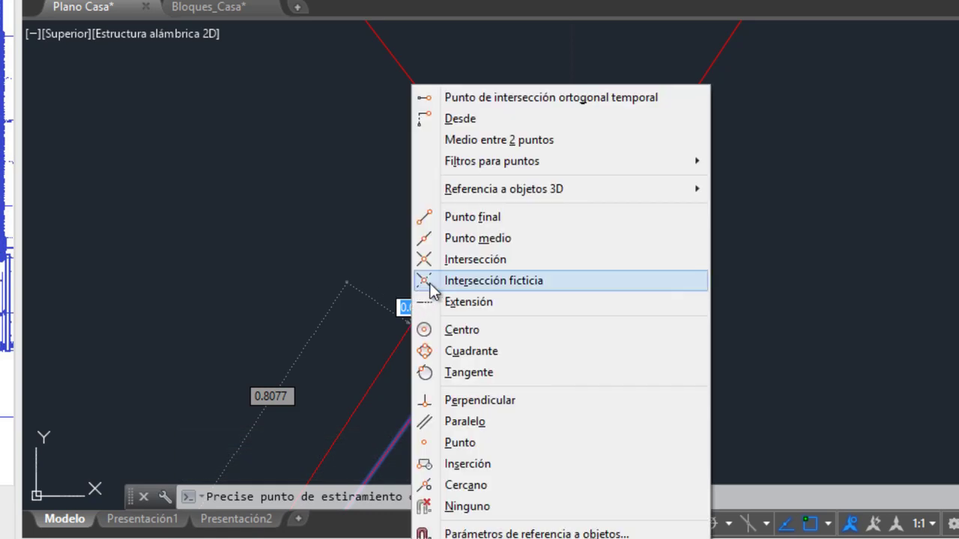
{"action": "left_click", "coordinate": [468, 376]}
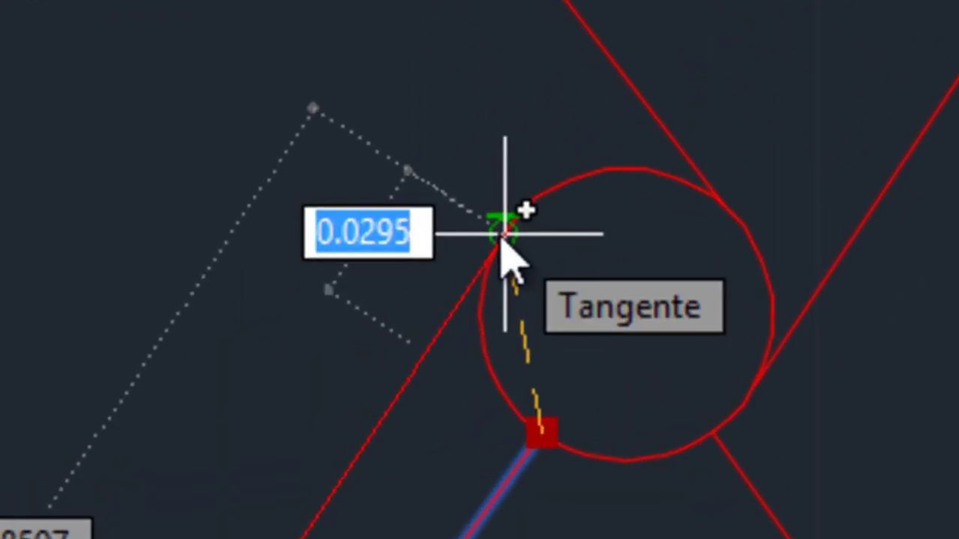
{"action": "left_click", "coordinate": [504, 235]}
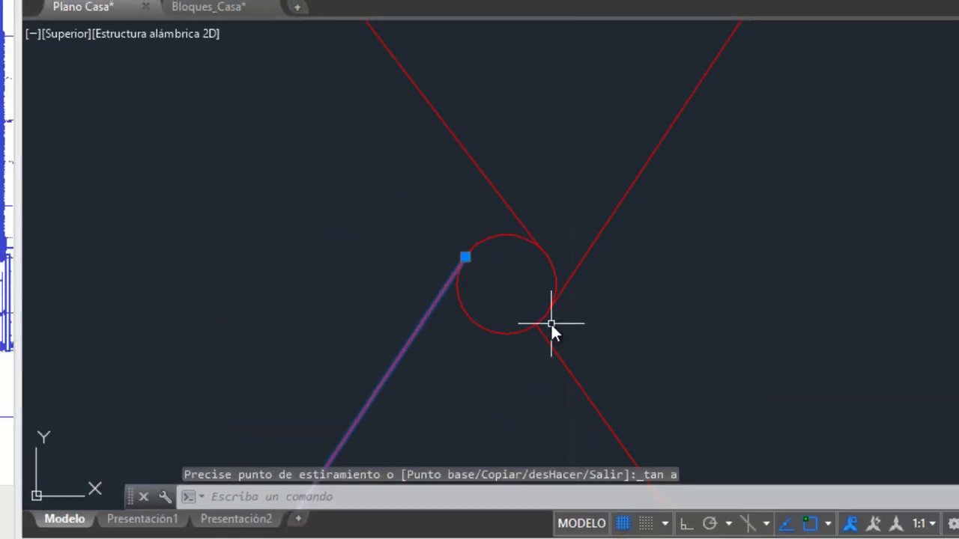
{"action": "key", "text": "Escape"}
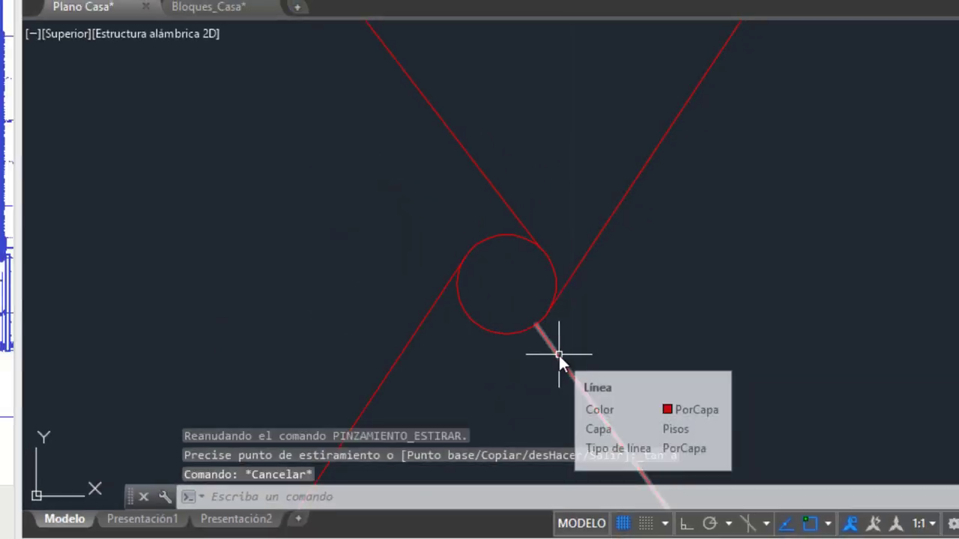
Stretch the lower-right leader's inner end to a tangent point on the circle
{"action": "left_click", "coordinate": [559, 355]}
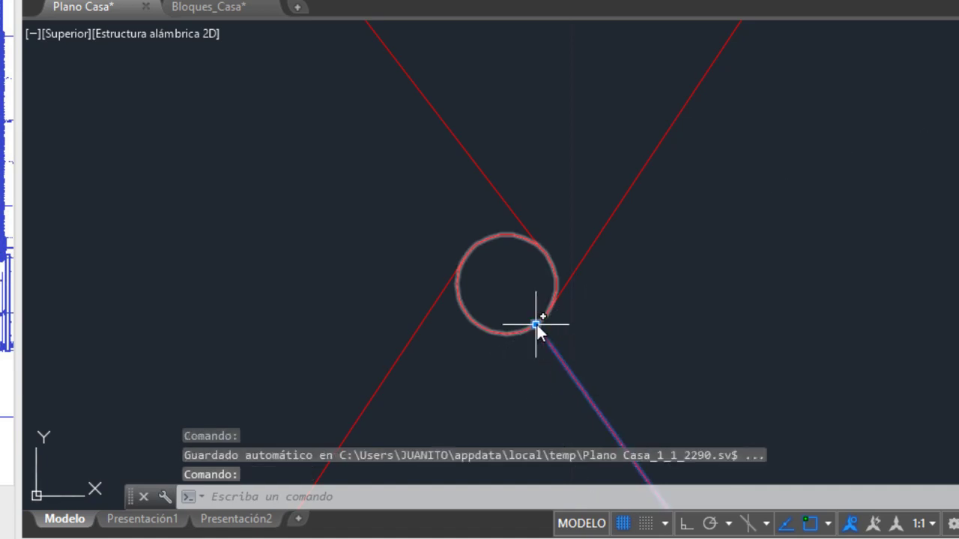
{"action": "left_click", "coordinate": [536, 325]}
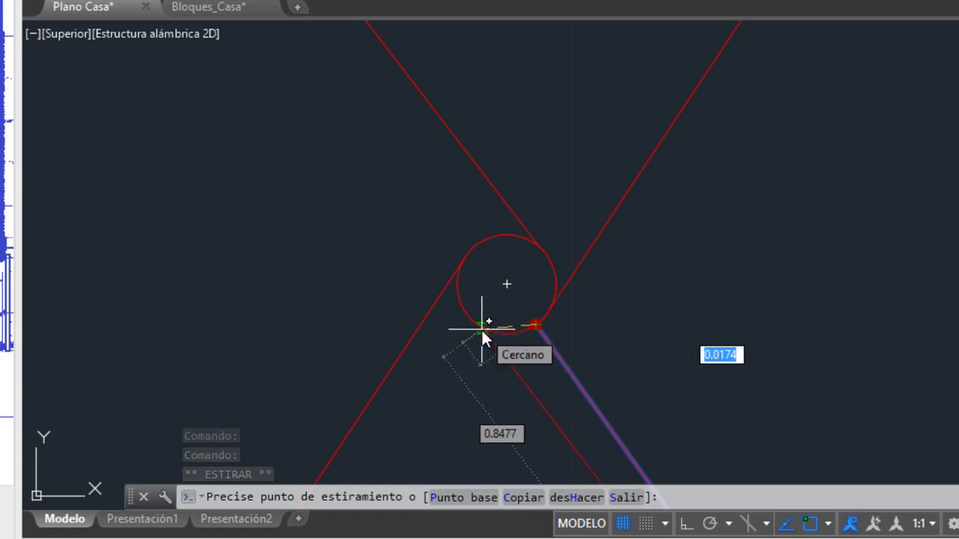
{"action": "key", "text": "F8"}
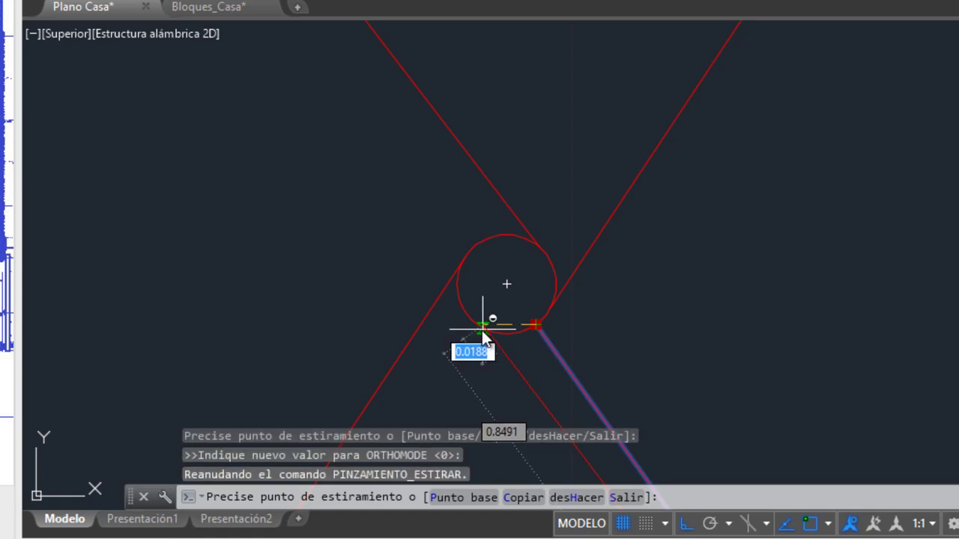
{"action": "right_click", "coordinate": [483, 339], "text": "shift"}
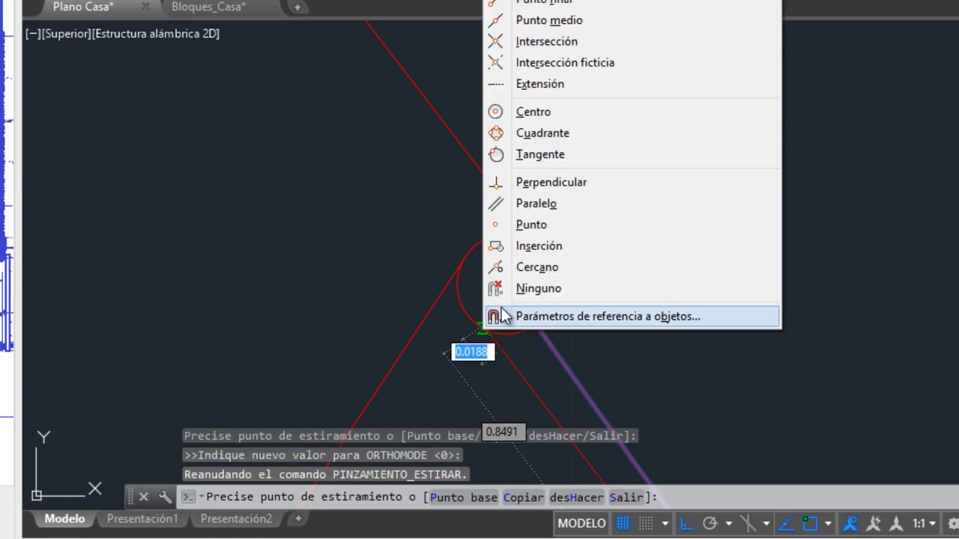
{"action": "left_click", "coordinate": [540, 154]}
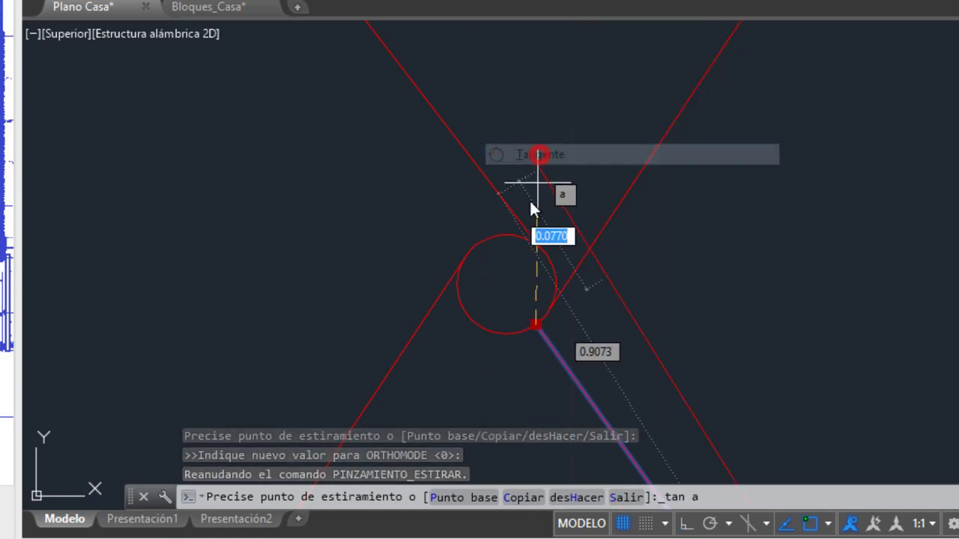
{"action": "left_click", "coordinate": [465, 317]}
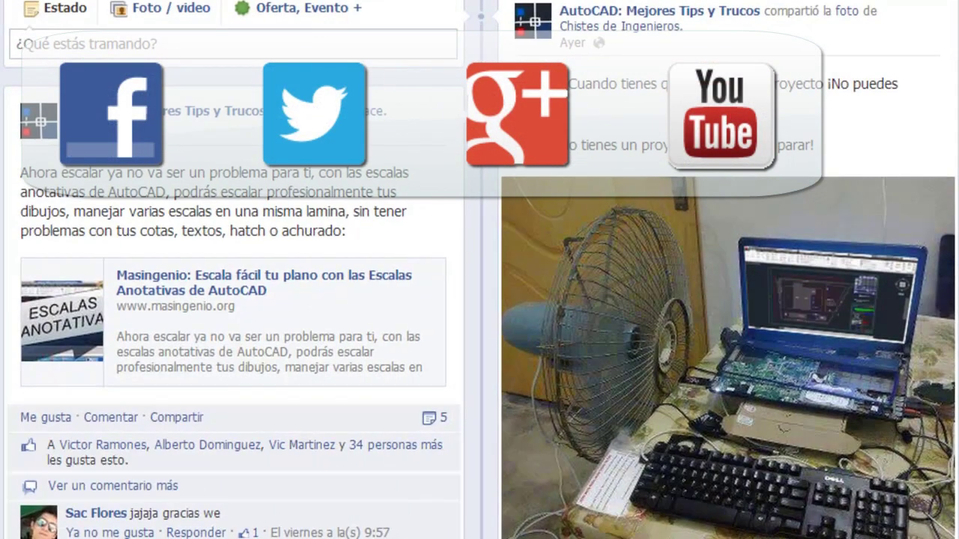
Scroll the AutoCAD: Mejores Tips y Trucos feed down to the 'Que buena planta arquitectónica!!!' post
{"action": "scroll", "coordinate": [480, 269], "scroll_direction": "down", "scroll_amount": 2}
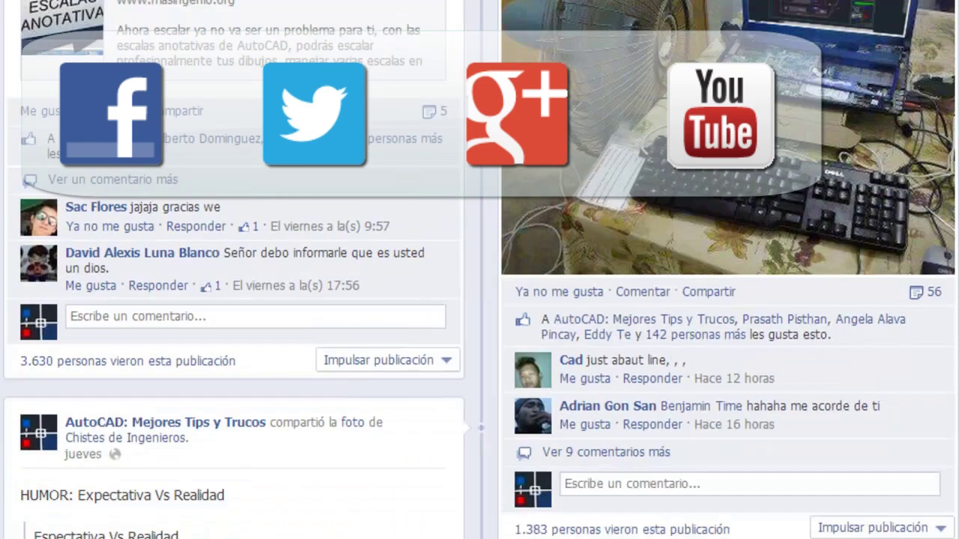
{"action": "scroll", "coordinate": [479, 270], "scroll_direction": "down", "scroll_amount": 2}
{"action": "scroll", "coordinate": [479, 270], "scroll_direction": "down", "scroll_amount": 3}
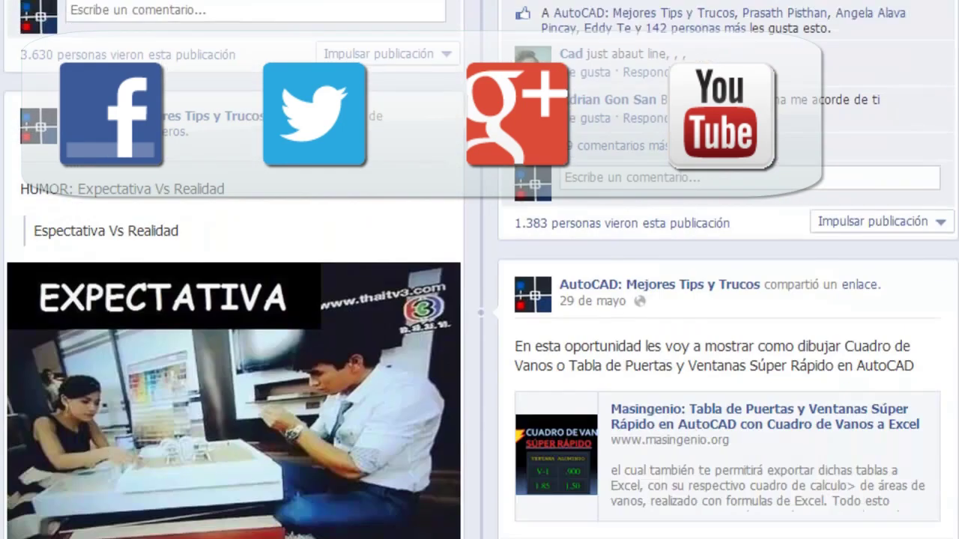
{"action": "scroll", "coordinate": [479, 270], "scroll_direction": "down", "scroll_amount": 1}
{"action": "scroll", "coordinate": [479, 269], "scroll_direction": "down", "scroll_amount": 1}
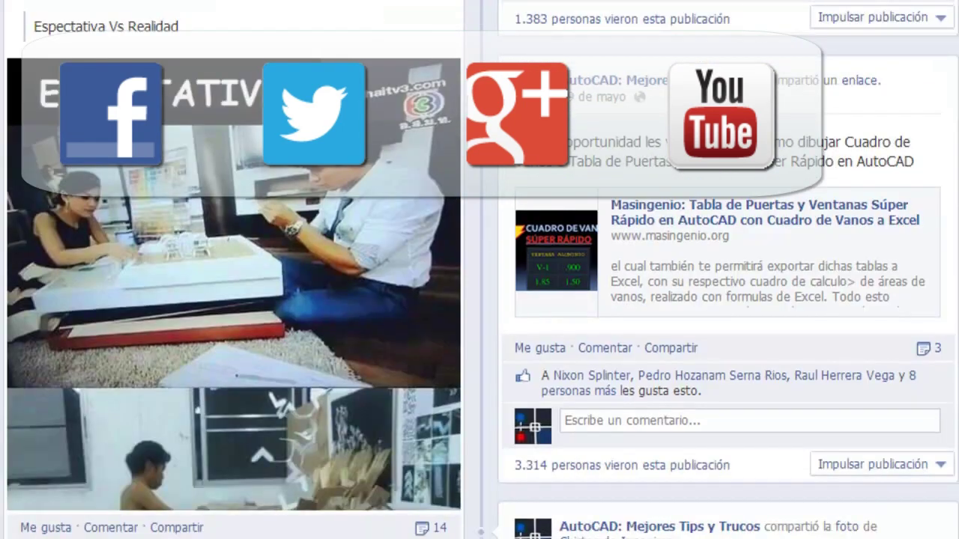
{"action": "scroll", "coordinate": [479, 270], "scroll_direction": "down", "scroll_amount": 1}
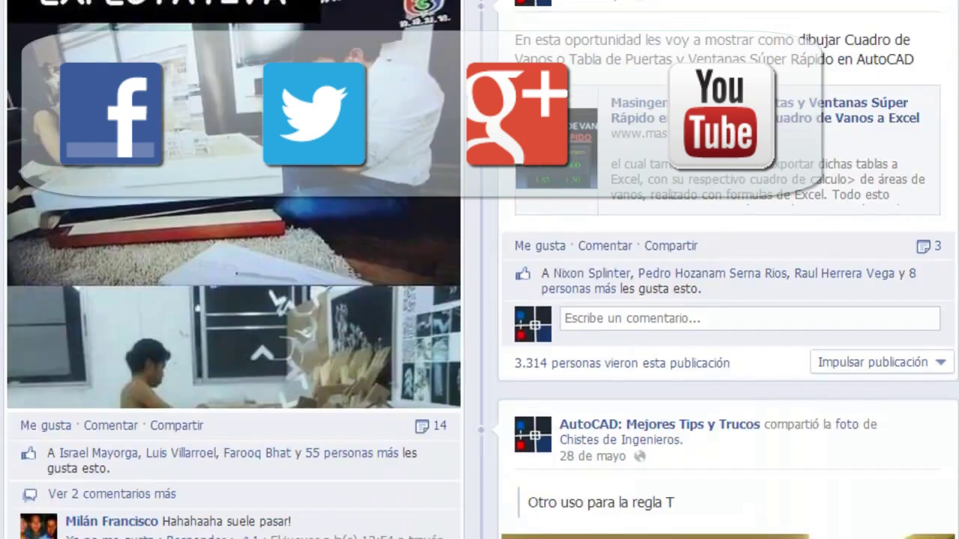
{"action": "scroll", "coordinate": [479, 270], "scroll_direction": "down", "scroll_amount": 1}
{"action": "scroll", "coordinate": [479, 270], "scroll_direction": "down", "scroll_amount": 2}
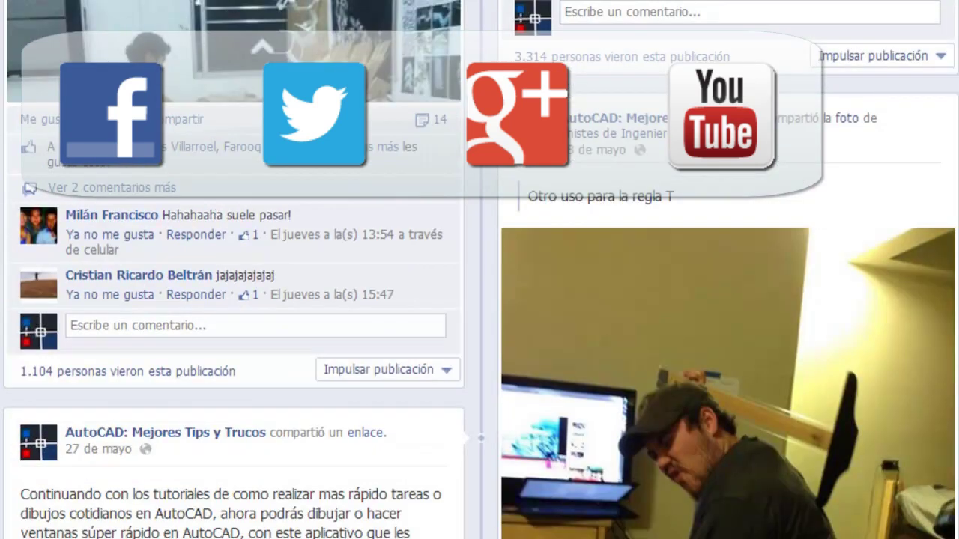
{"action": "scroll", "coordinate": [480, 270], "scroll_direction": "down", "scroll_amount": 1}
{"action": "scroll", "coordinate": [480, 270], "scroll_direction": "down", "scroll_amount": 1}
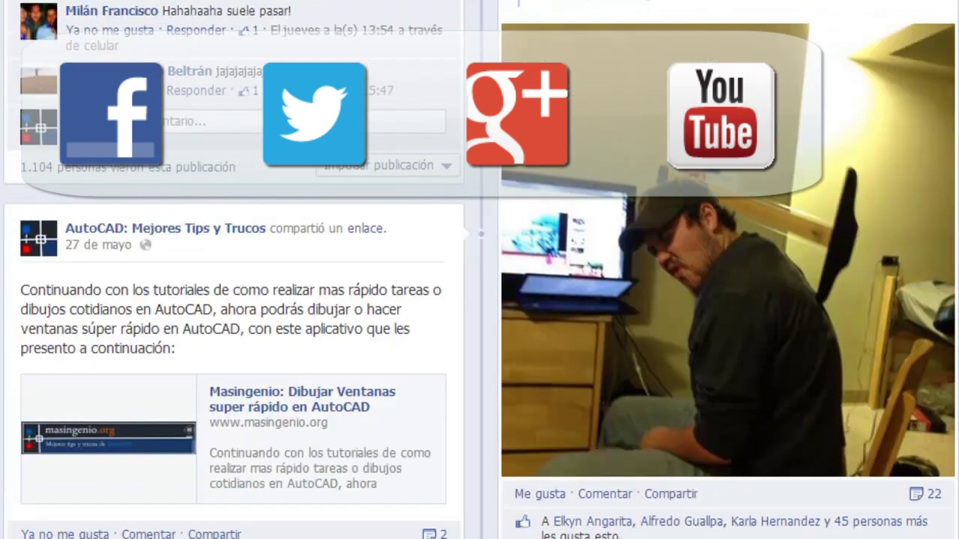
{"action": "scroll", "coordinate": [479, 270], "scroll_direction": "down", "scroll_amount": 1}
{"action": "scroll", "coordinate": [480, 270], "scroll_direction": "down", "scroll_amount": 1}
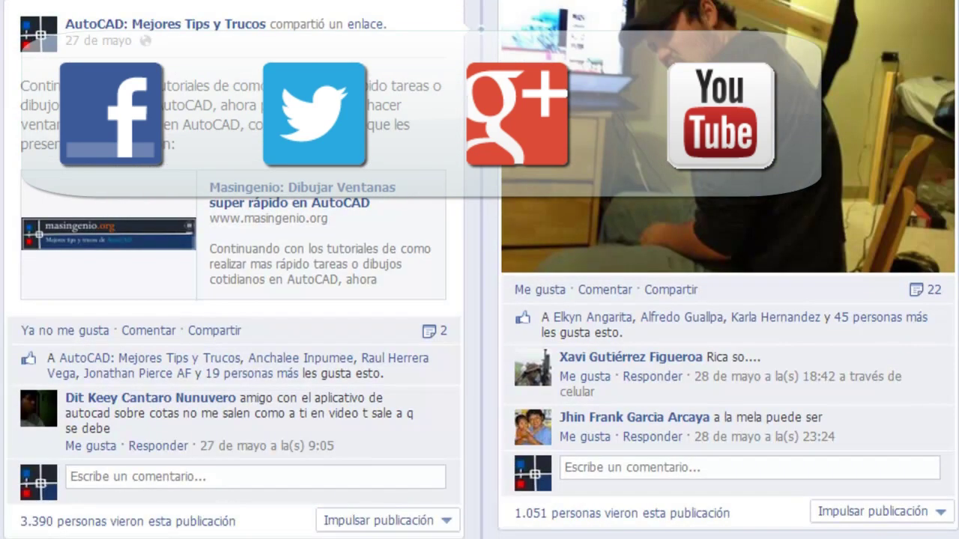
{"action": "scroll", "coordinate": [878, 419], "scroll_direction": "down", "scroll_amount": 4}
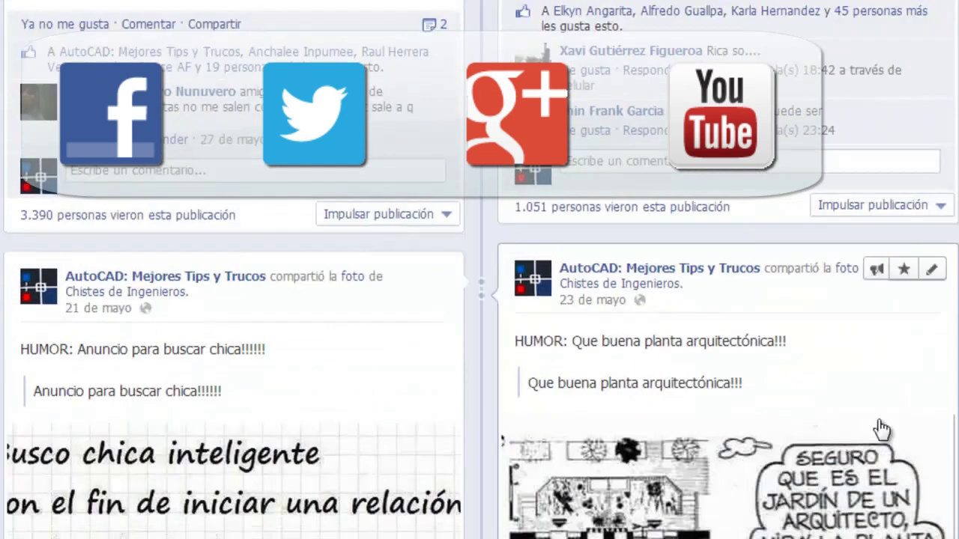
{"action": "scroll", "coordinate": [878, 420], "scroll_direction": "down", "scroll_amount": 2}
{"action": "scroll", "coordinate": [878, 418], "scroll_direction": "down", "scroll_amount": 1}
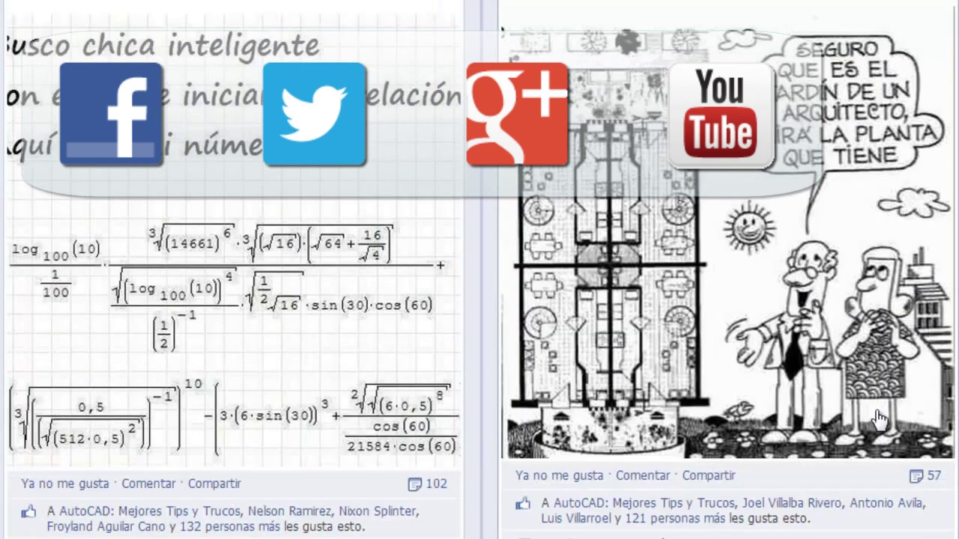